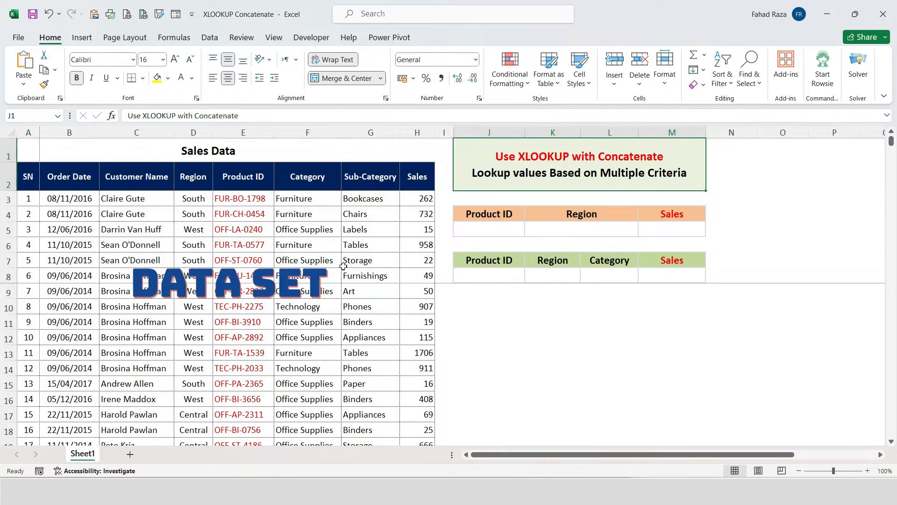
pyautogui.scroll(-6, 337, 289)
pyautogui.scroll(-1, 336, 290)
pyautogui.scroll(7, 336, 290)
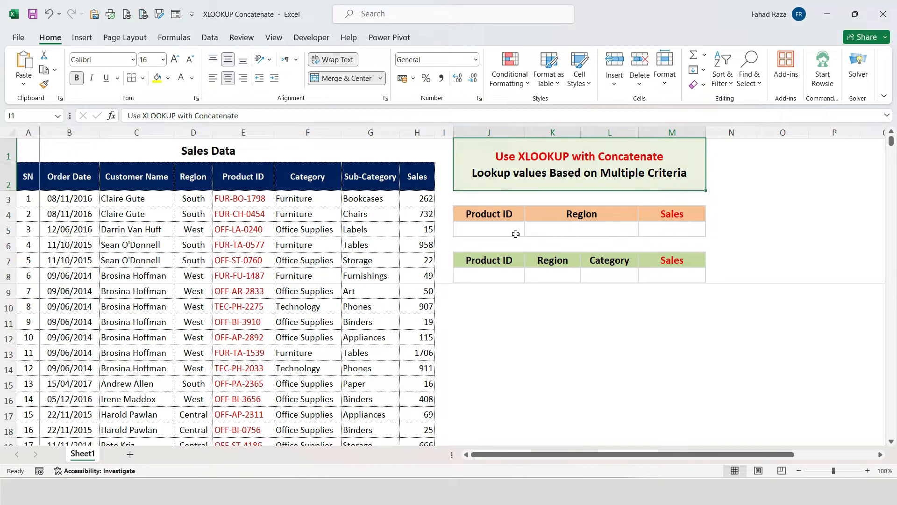
# Start an XLOOKUP formula in M5 that joins the Product ID and Region criteria as the lookup value J5&K5.
pyautogui.click(661, 229)
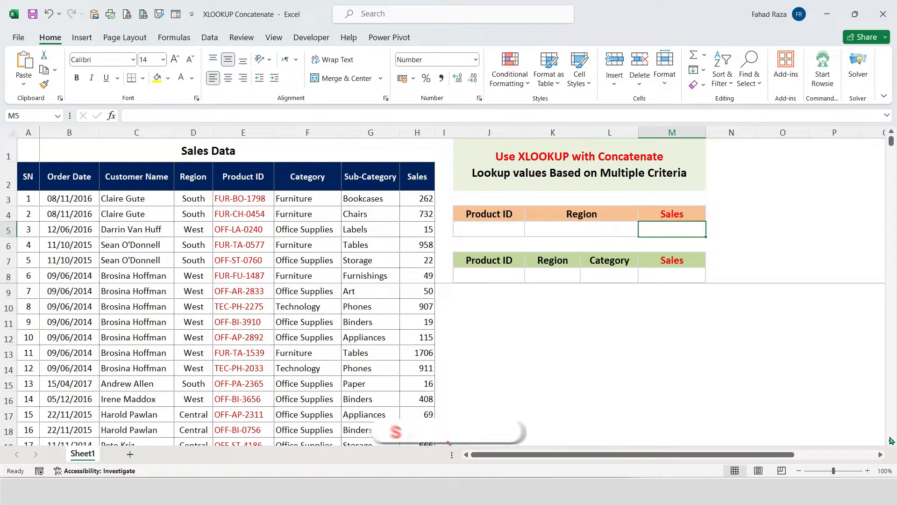
pyautogui.write('=XLO')
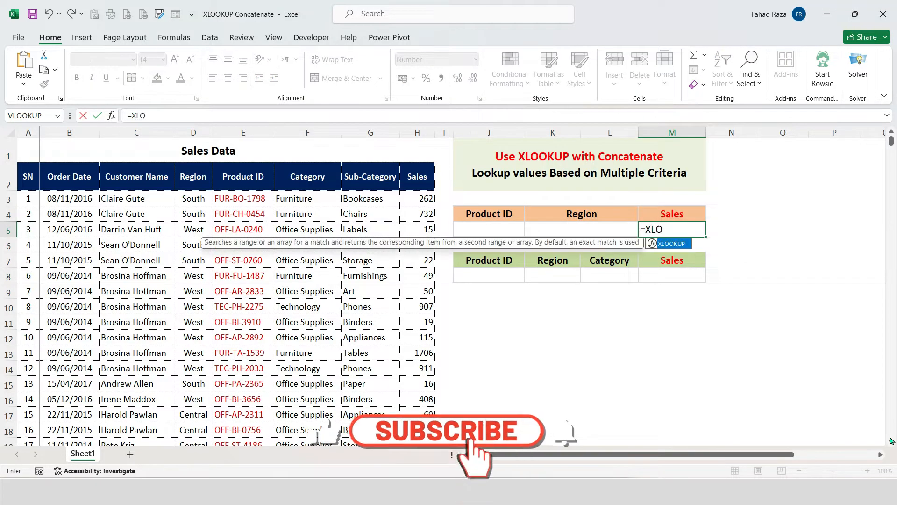
pyautogui.write('OKUP(')
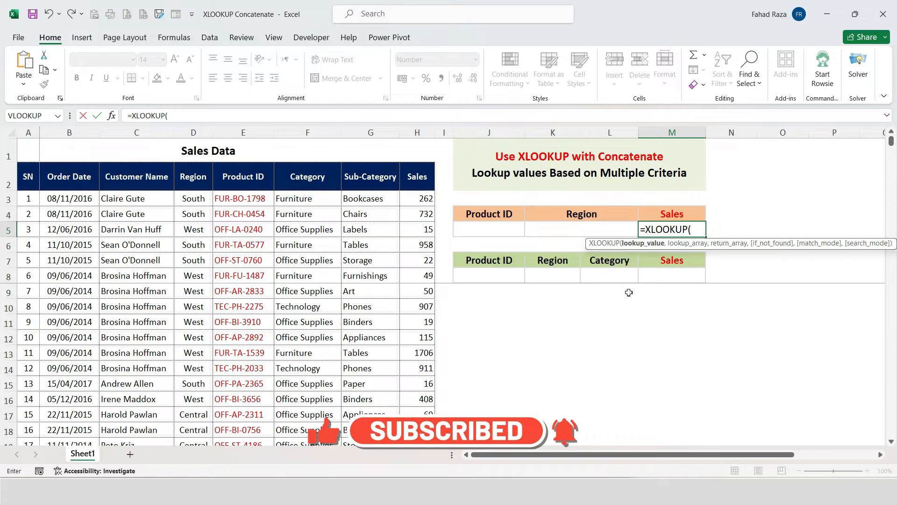
pyautogui.click(502, 234)
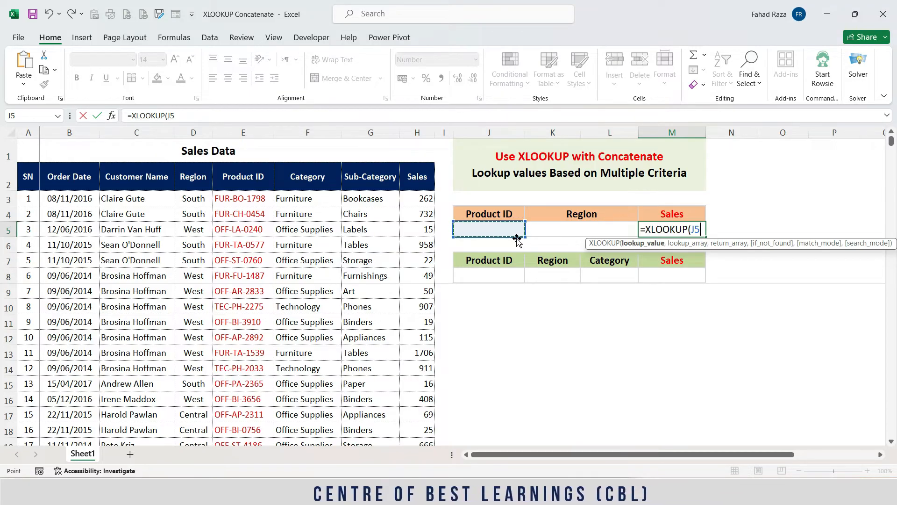
pyautogui.write('&')
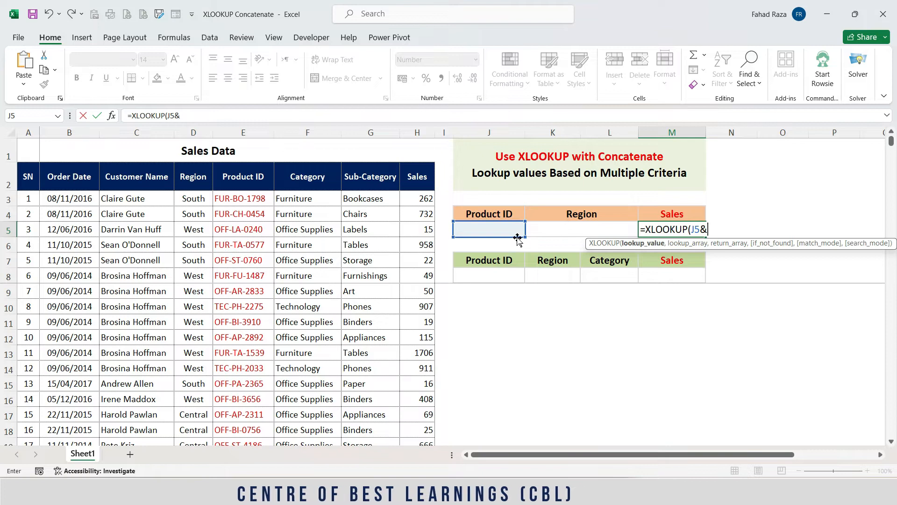
pyautogui.click(549, 232)
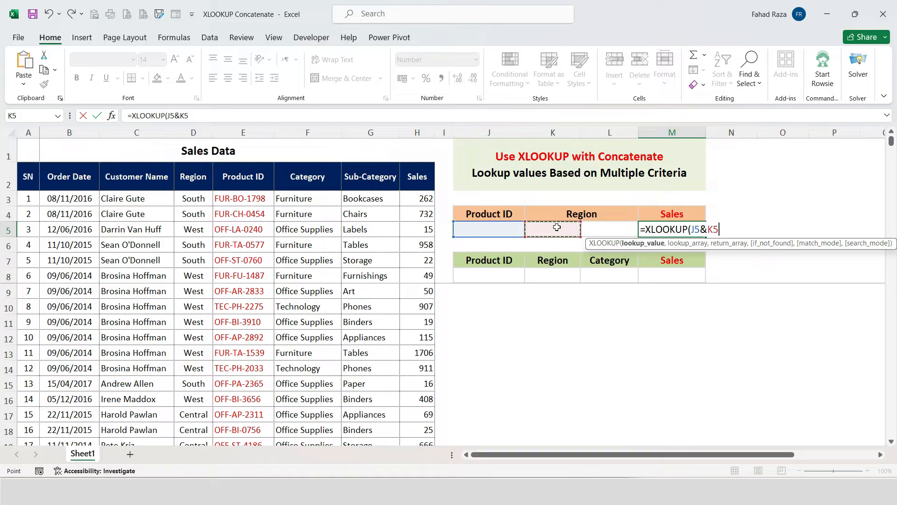
pyautogui.write(',')
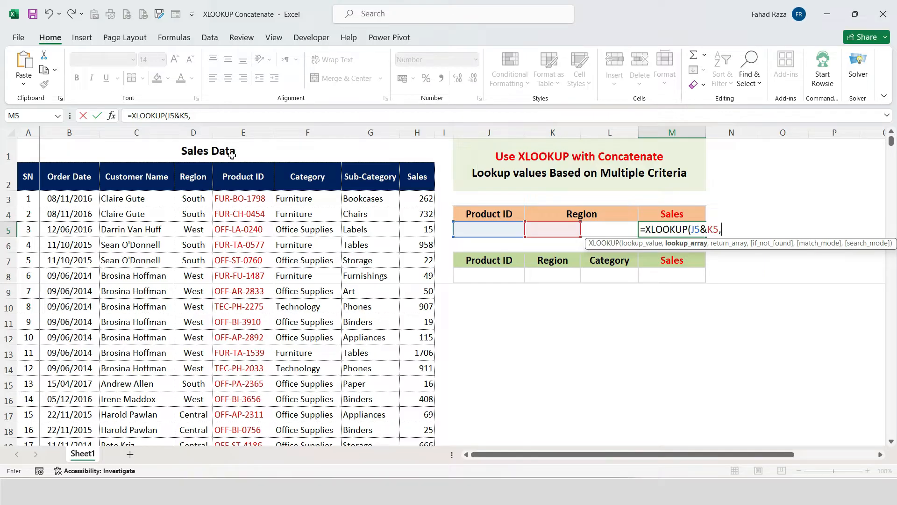
# Complete the M5 formula with the lookup array E:E&D:D and the return array H:H.
pyautogui.click(239, 133)
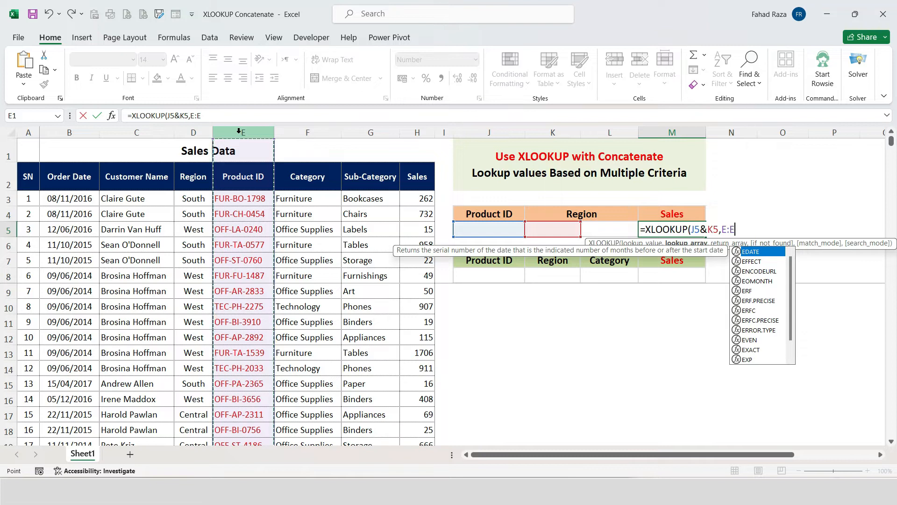
pyautogui.write('&')
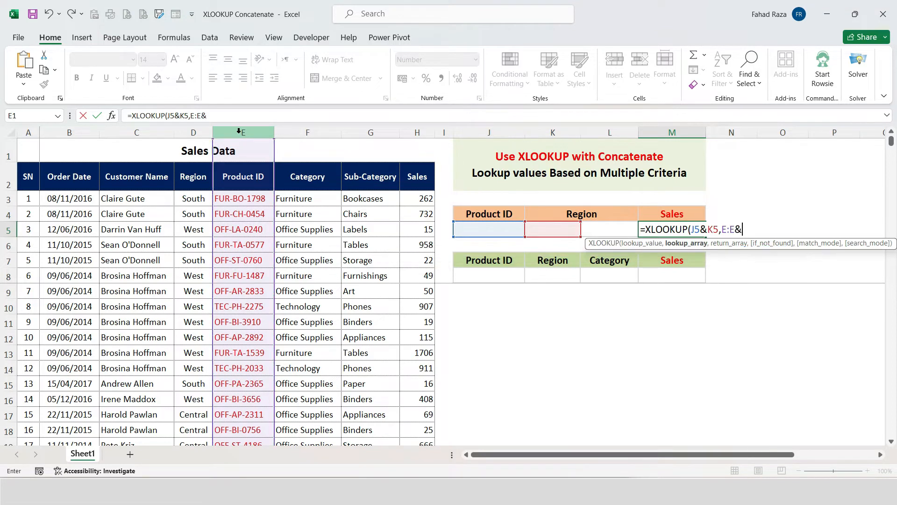
pyautogui.click(194, 132)
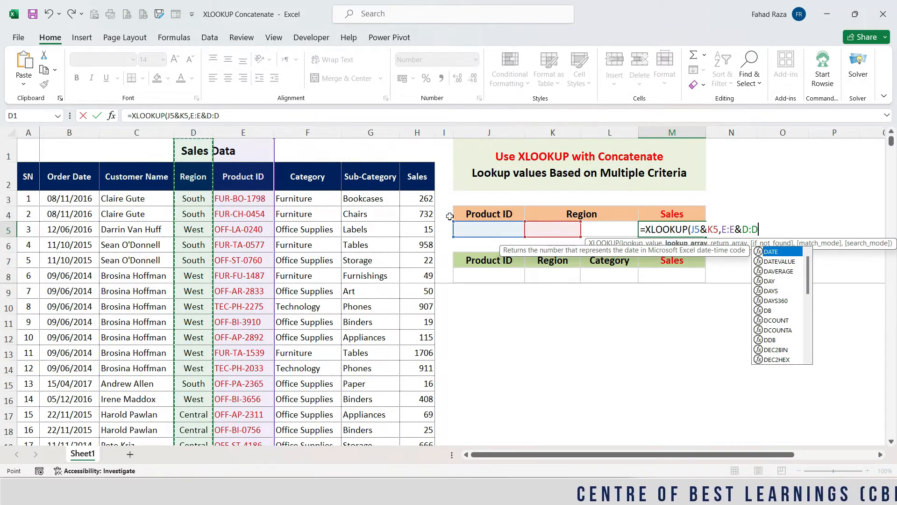
pyautogui.write(',')
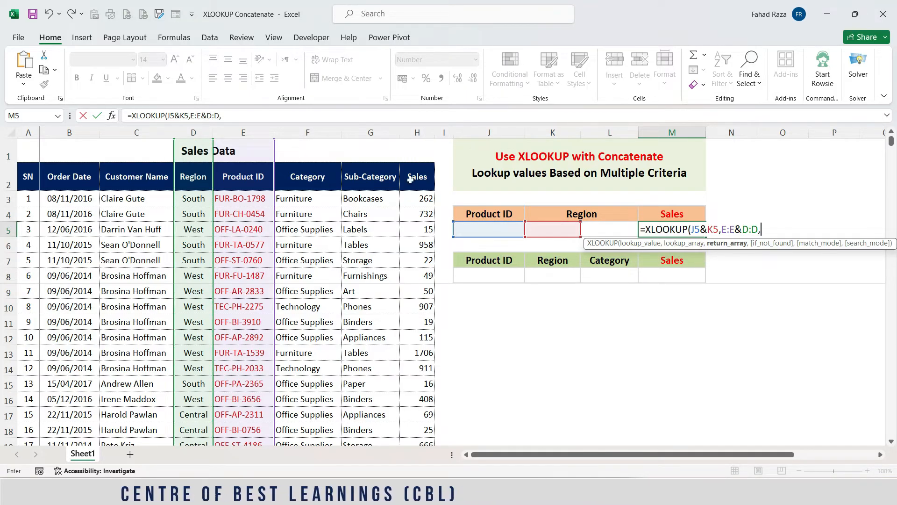
pyautogui.click(413, 126)
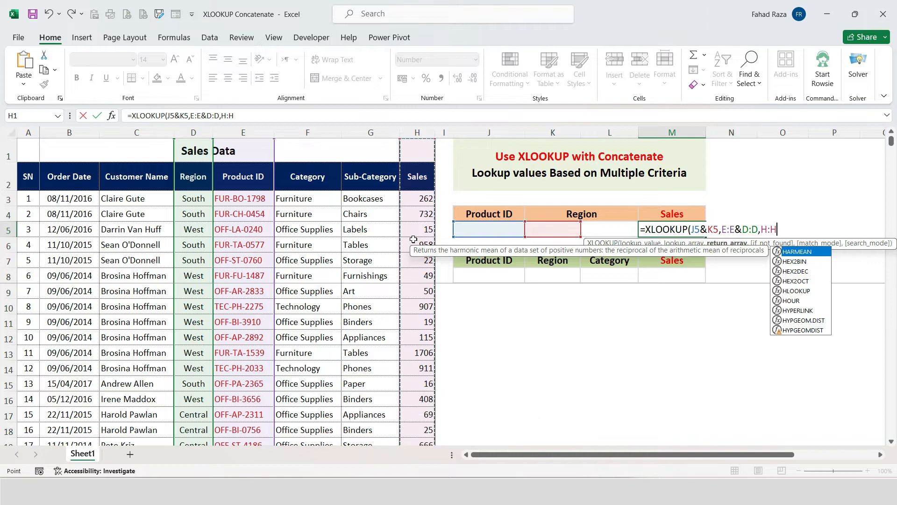
pyautogui.write(')')
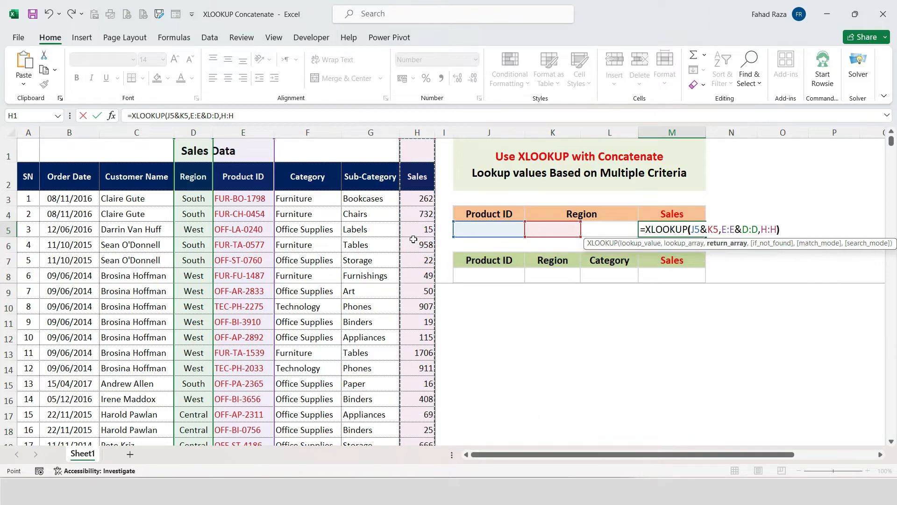
pyautogui.hotkey('ctrl', 'Return')
pyautogui.press('Return')
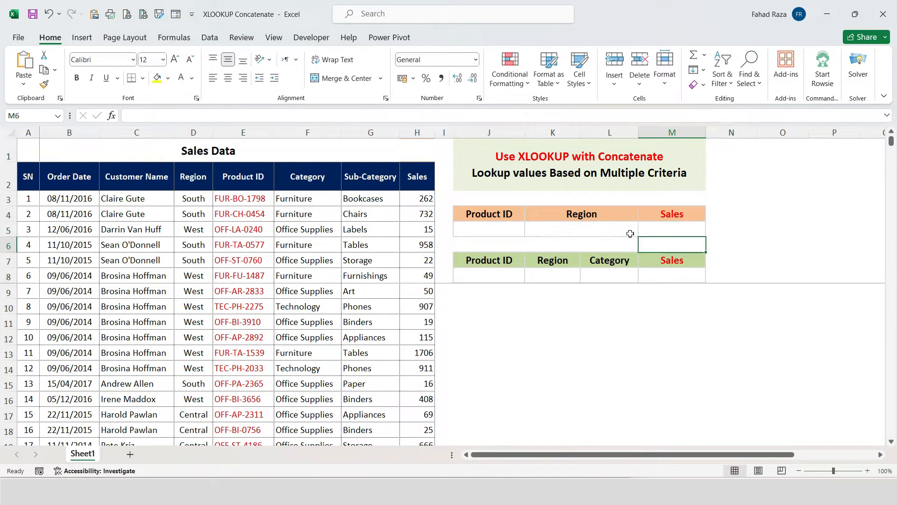
pyautogui.click(644, 232)
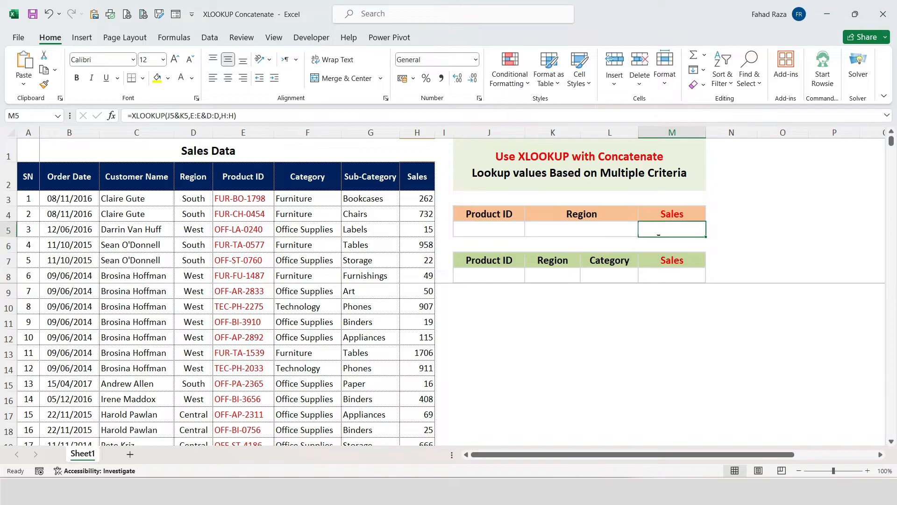
# Set the first lookup's criteria to product ID FUR-BO-1798 and region South, and centre the Sales result in M5.
pyautogui.click(490, 233)
pyautogui.click(530, 232)
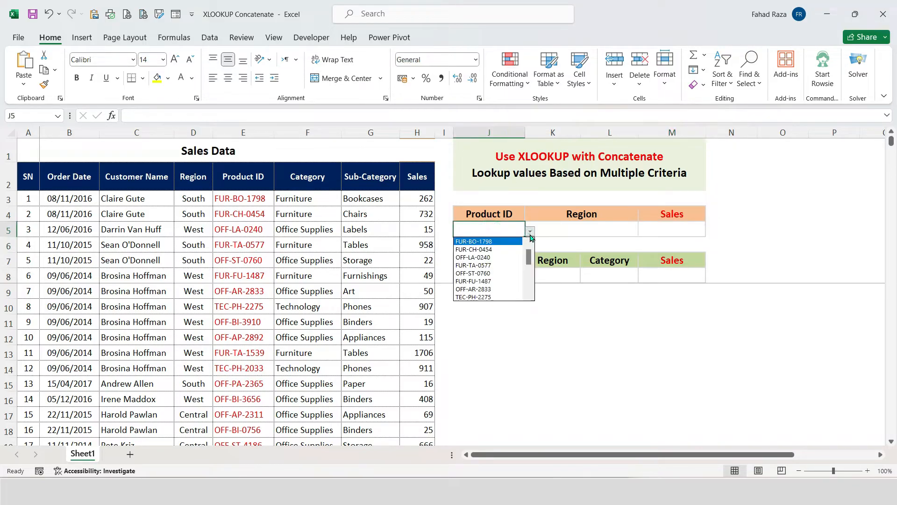
pyautogui.click(513, 242)
pyautogui.click(559, 232)
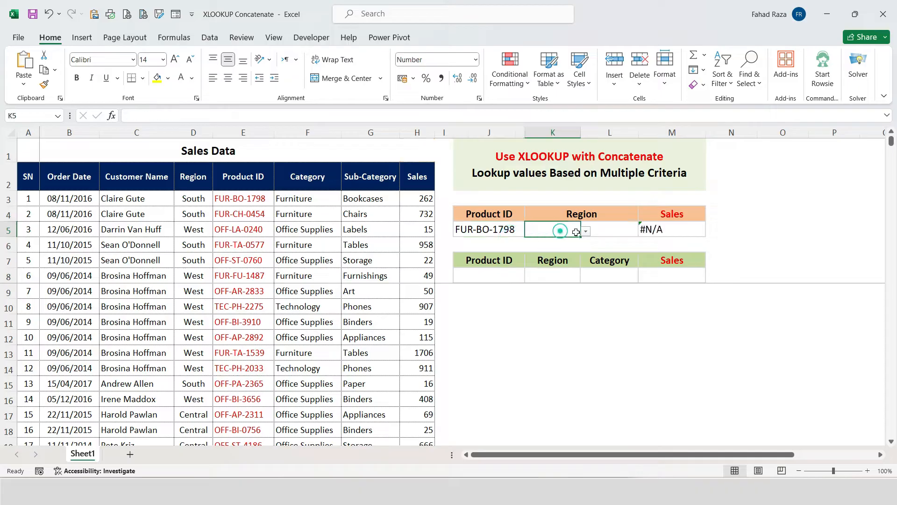
pyautogui.click(585, 231)
pyautogui.click(559, 247)
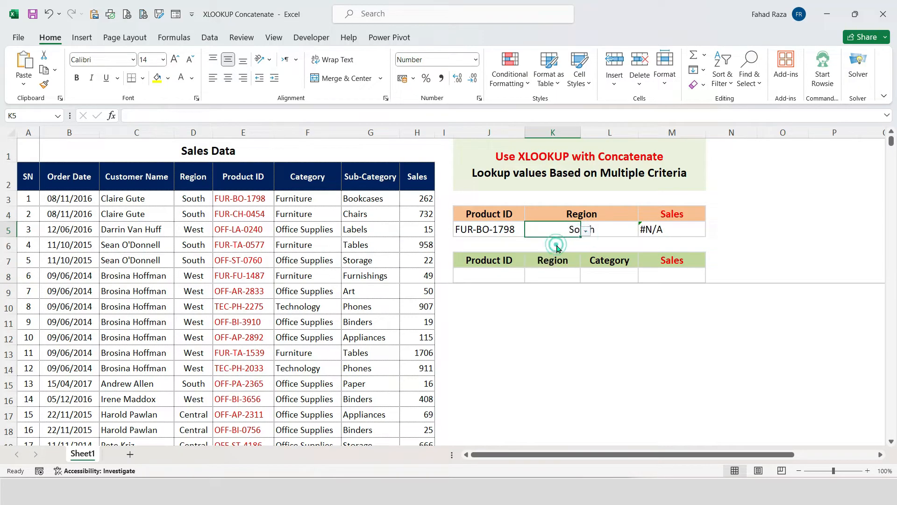
pyautogui.click(652, 232)
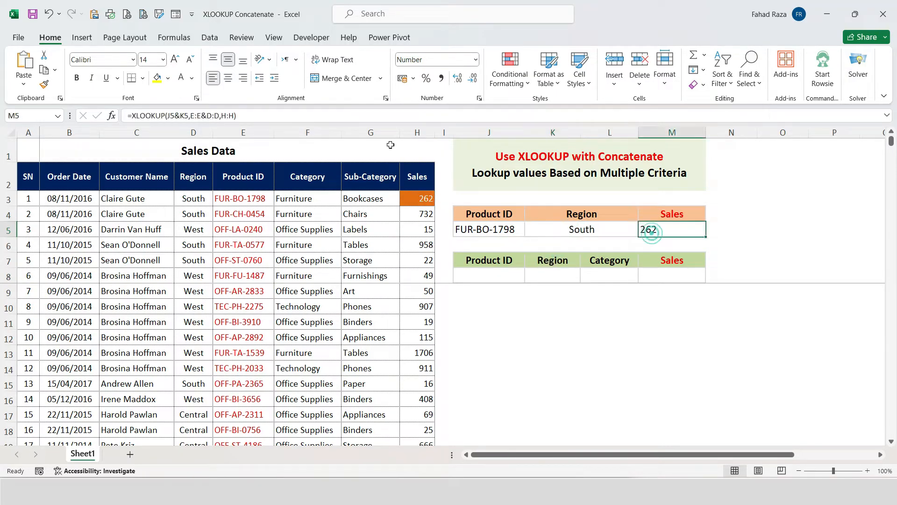
pyautogui.click(228, 77)
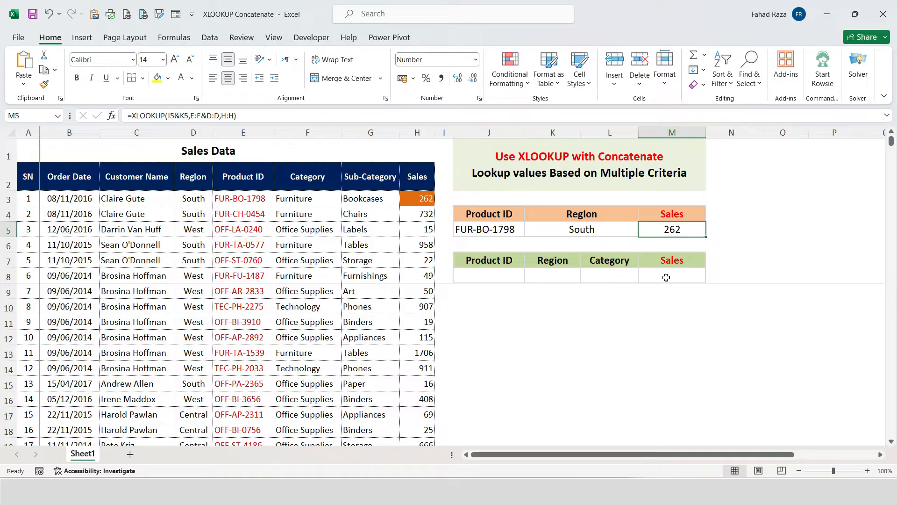
# Start an XLOOKUP formula in M8 that joins the Product ID, Region and Category criteria as the lookup value J8&K8&L8.
pyautogui.click(667, 277)
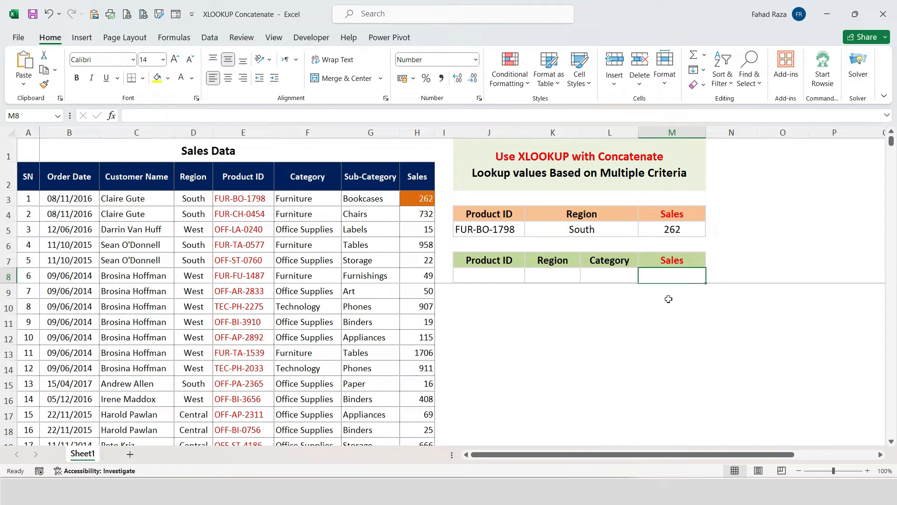
pyautogui.write('=')
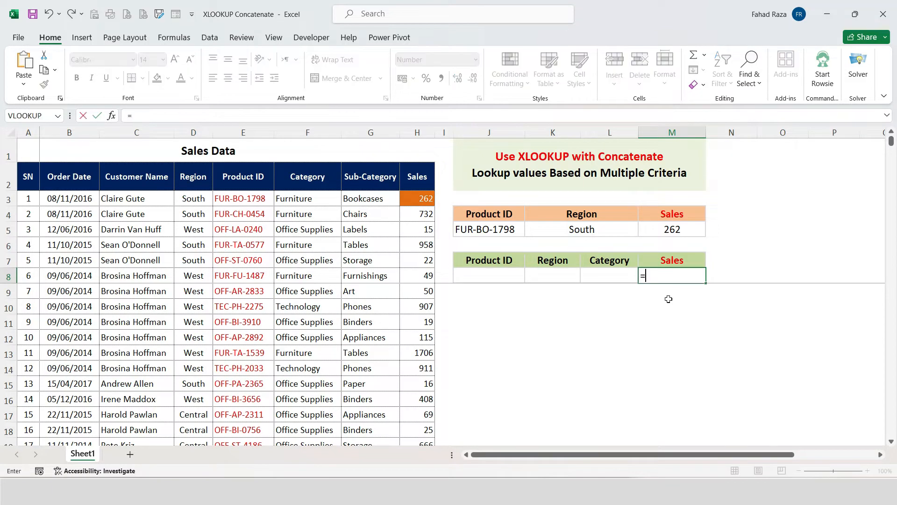
pyautogui.write('XLOOKUP')
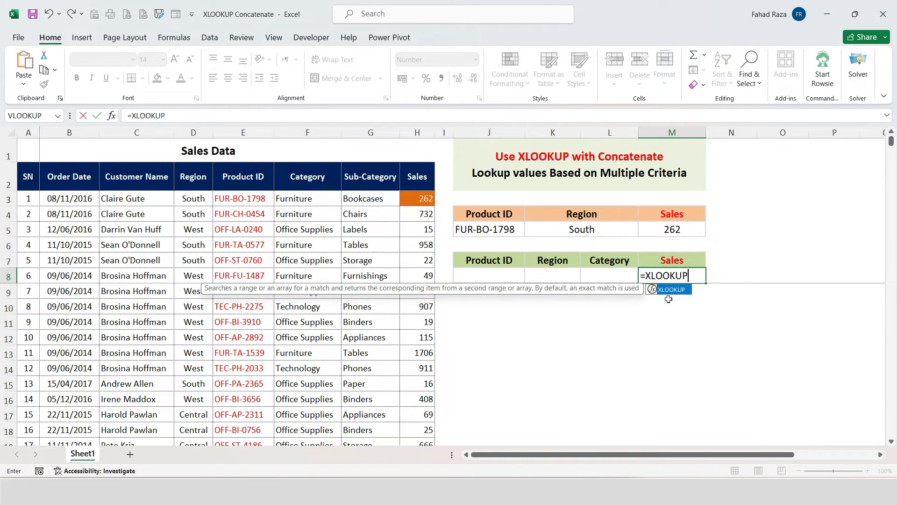
pyautogui.write('(')
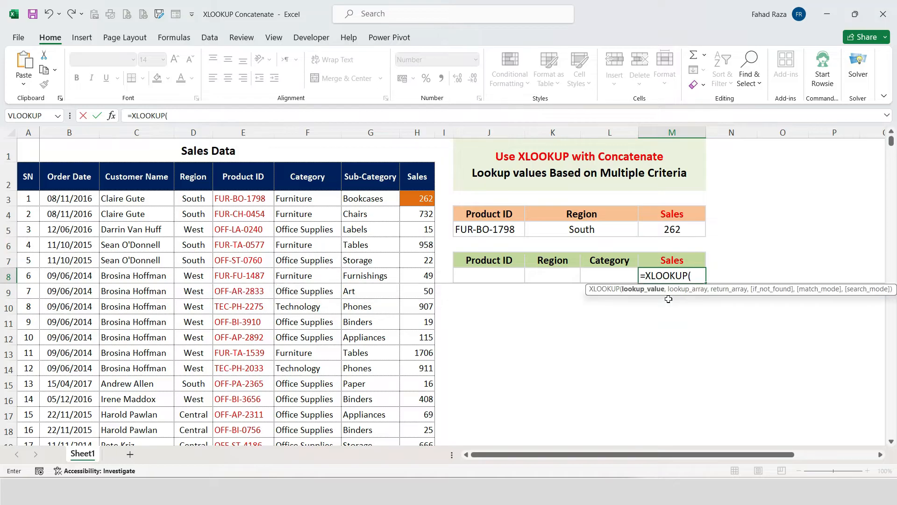
pyautogui.click(526, 279)
pyautogui.click(481, 277)
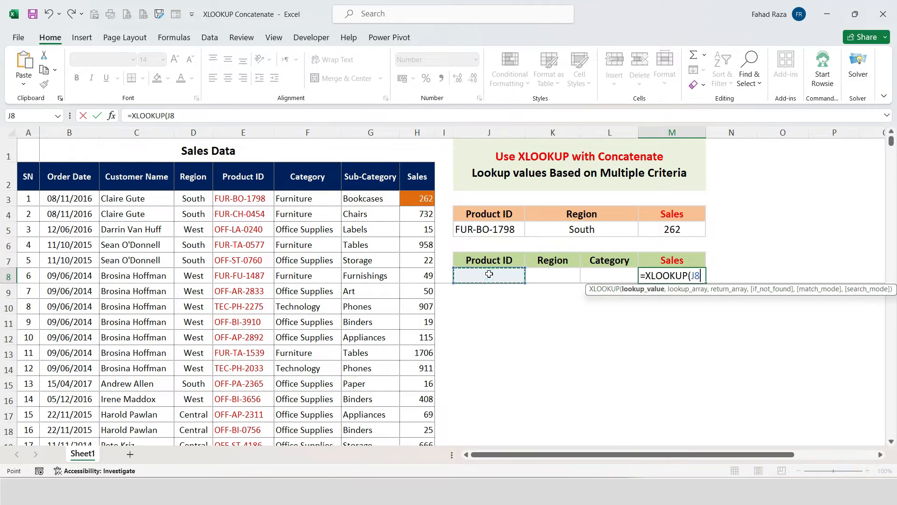
pyautogui.write('&')
pyautogui.click(566, 277)
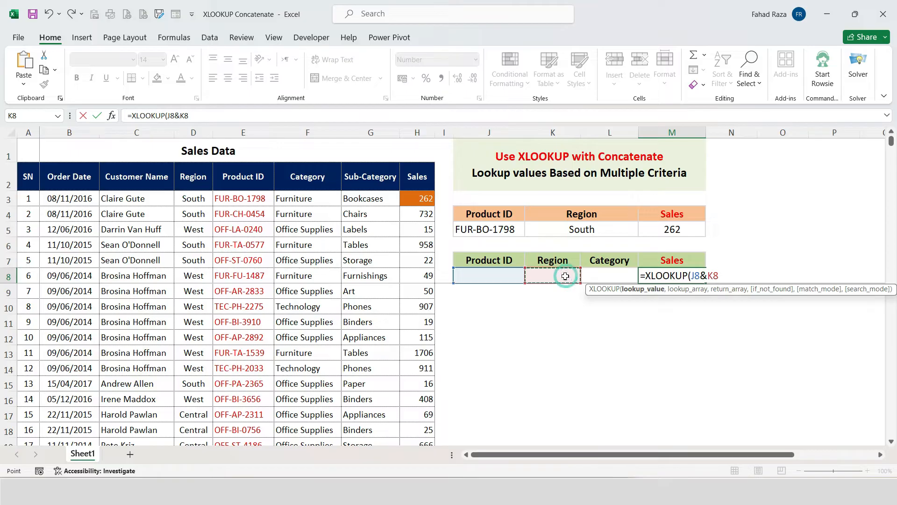
pyautogui.write('&')
pyautogui.click(595, 276)
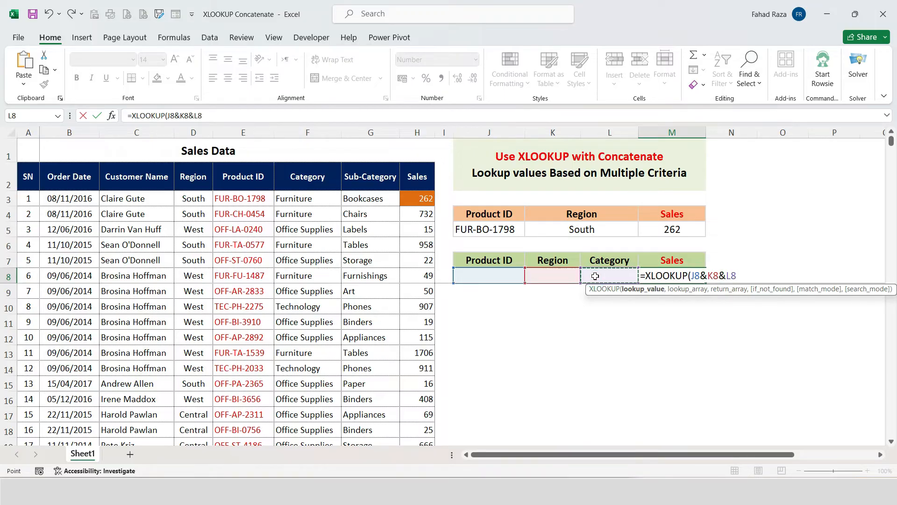
pyautogui.write(',')
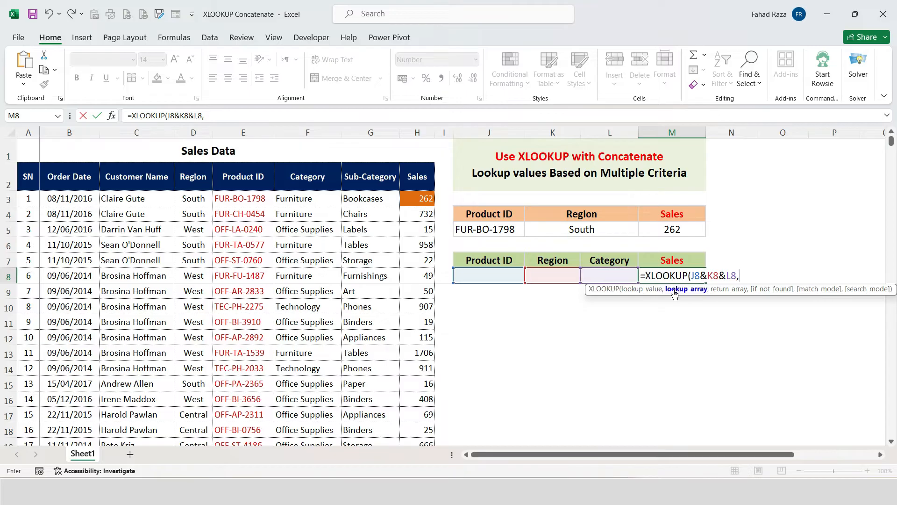
# Complete the M8 formula with the lookup array E:E&D:D&F:F and the return array H:H.
pyautogui.click(237, 133)
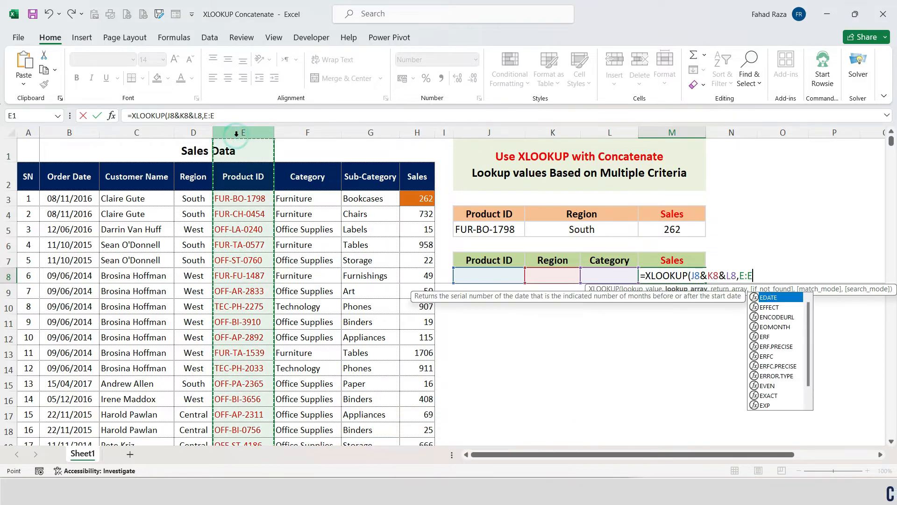
pyautogui.write('&')
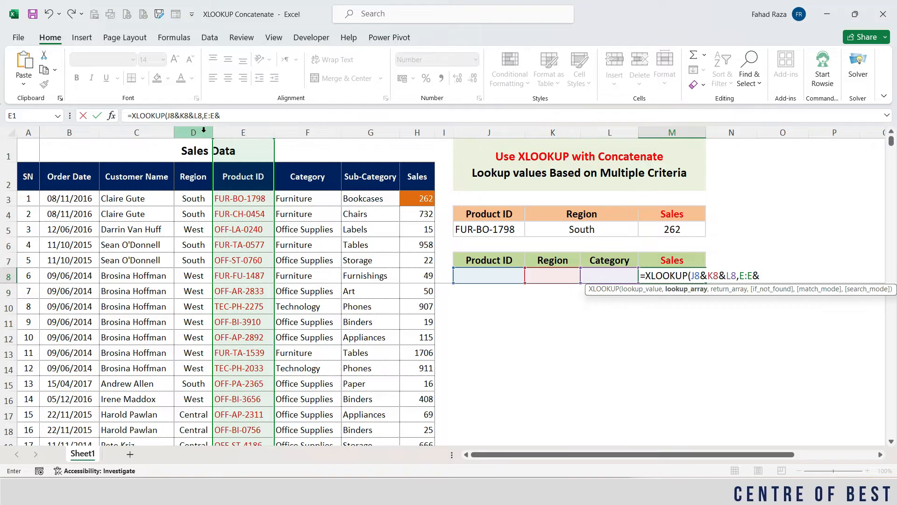
pyautogui.click(204, 131)
pyautogui.write('&')
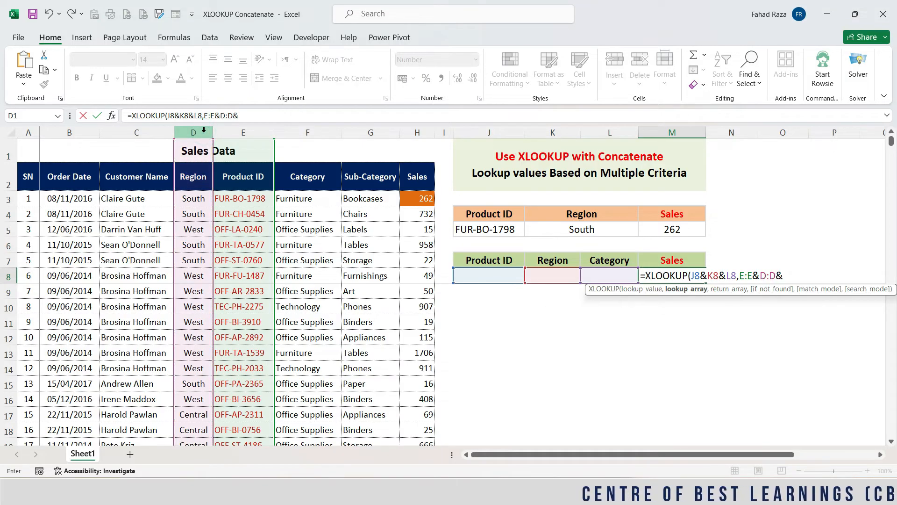
pyautogui.click(299, 134)
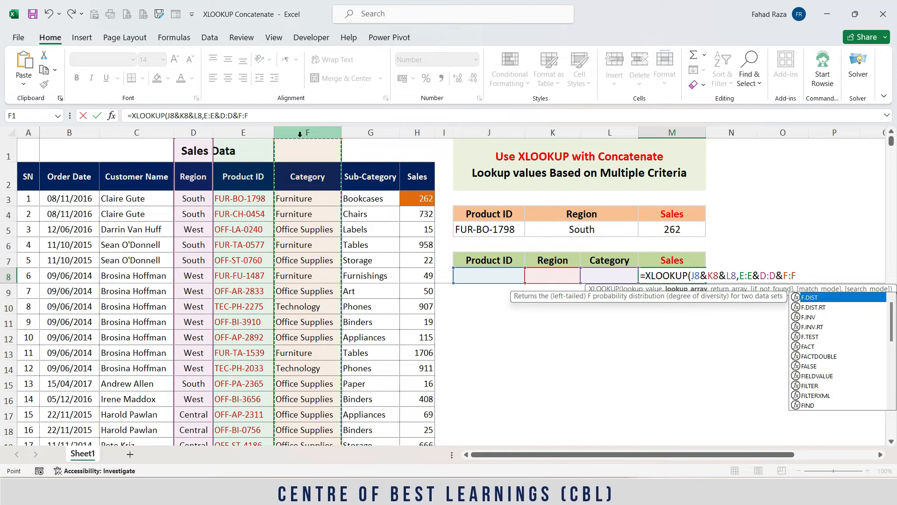
pyautogui.write(',H:H')
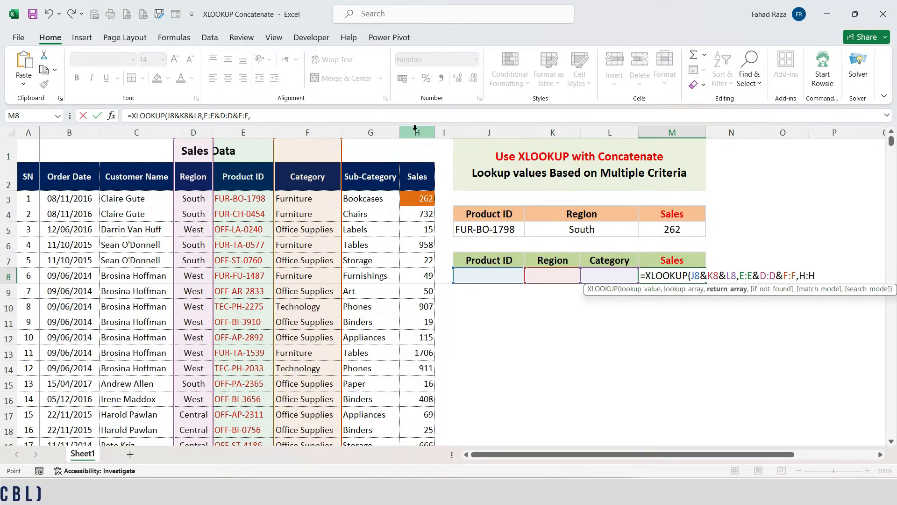
pyautogui.click(415, 128)
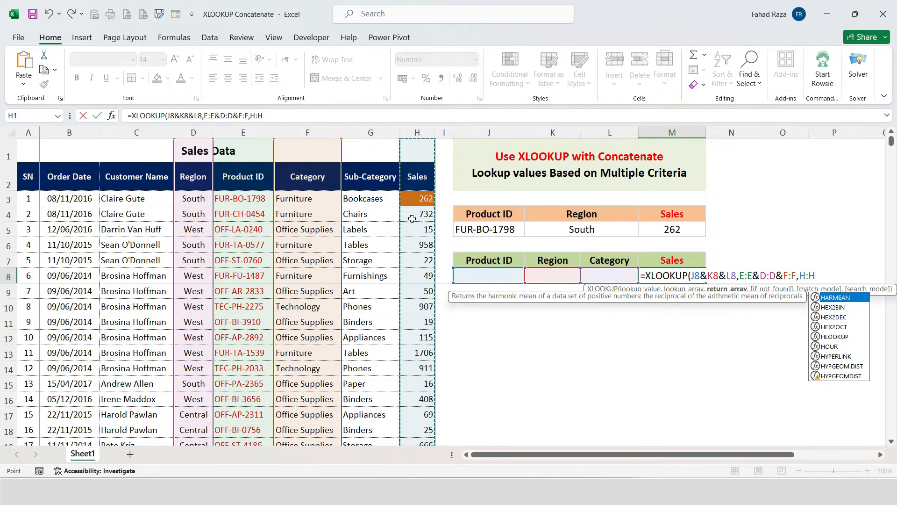
pyautogui.write(')')
pyautogui.hotkey('ctrl', 'Return')
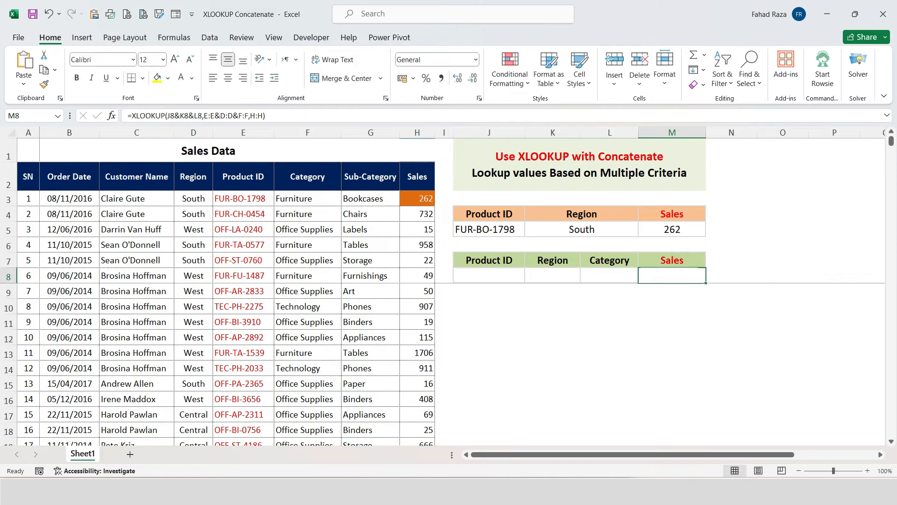
# Set the second lookup's product ID in J8 to OFF-LA-0240.
pyautogui.click(508, 270)
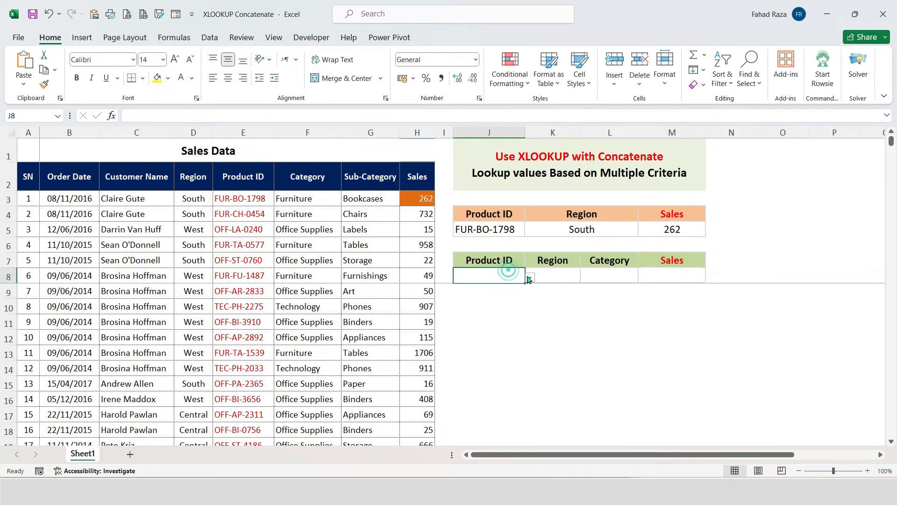
pyautogui.click(529, 276)
pyautogui.click(503, 305)
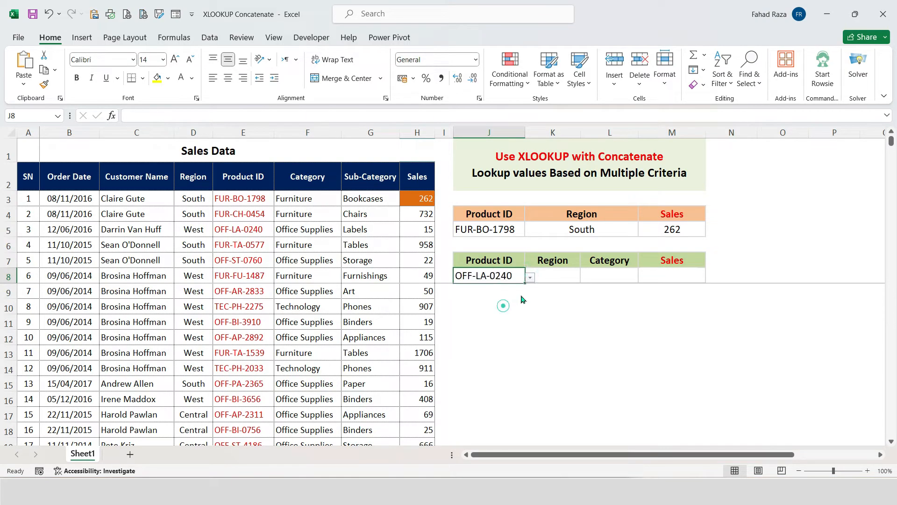
# Try the region East and the category Furniture as the second lookup's remaining criteria.
pyautogui.click(558, 279)
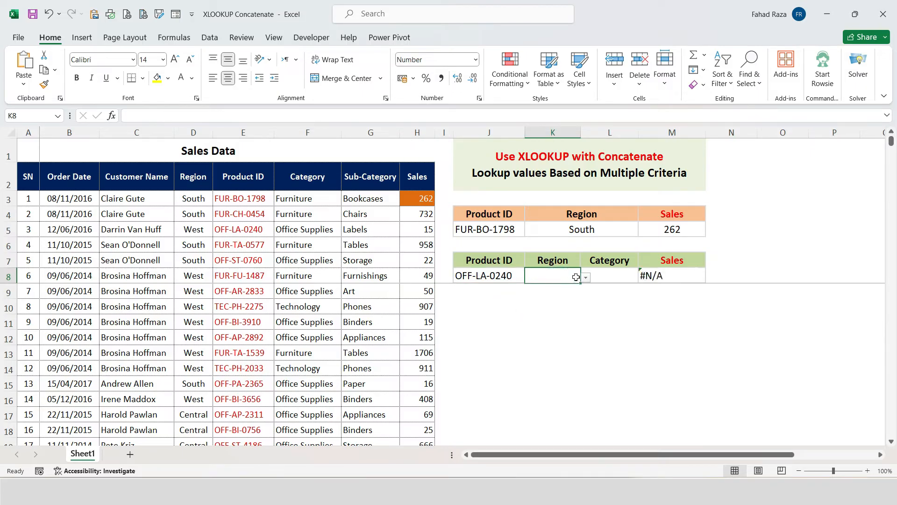
pyautogui.click(586, 278)
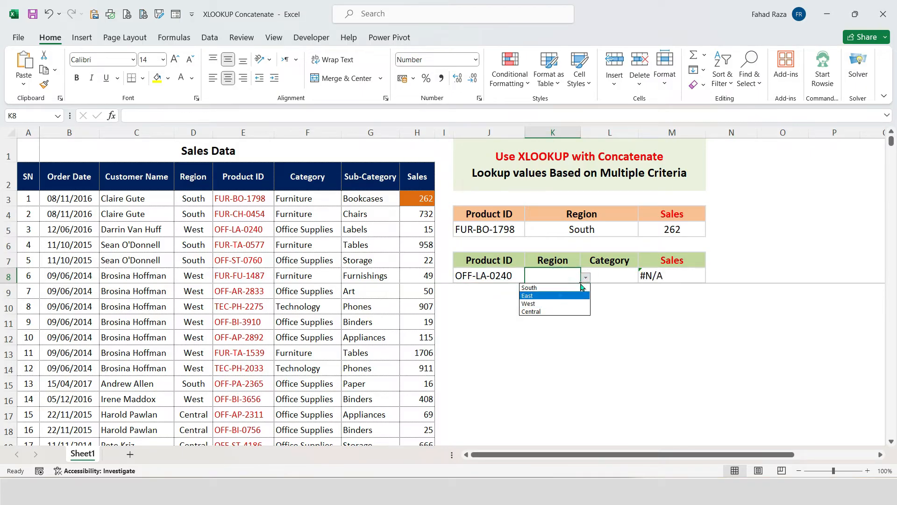
pyautogui.click(563, 302)
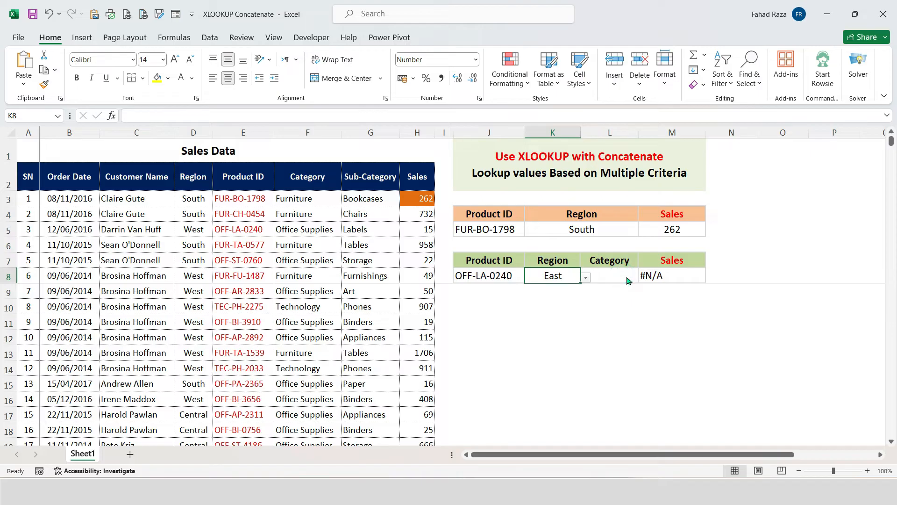
pyautogui.click(626, 276)
pyautogui.click(644, 278)
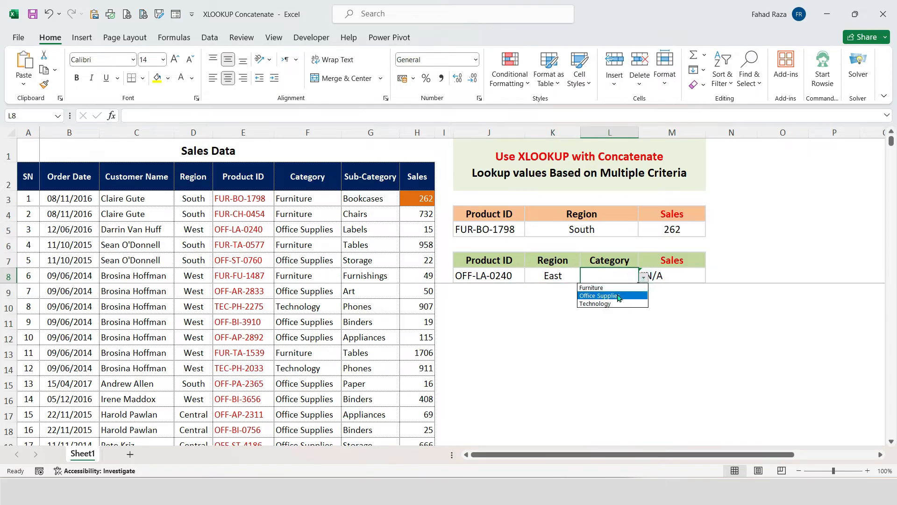
pyautogui.click(605, 289)
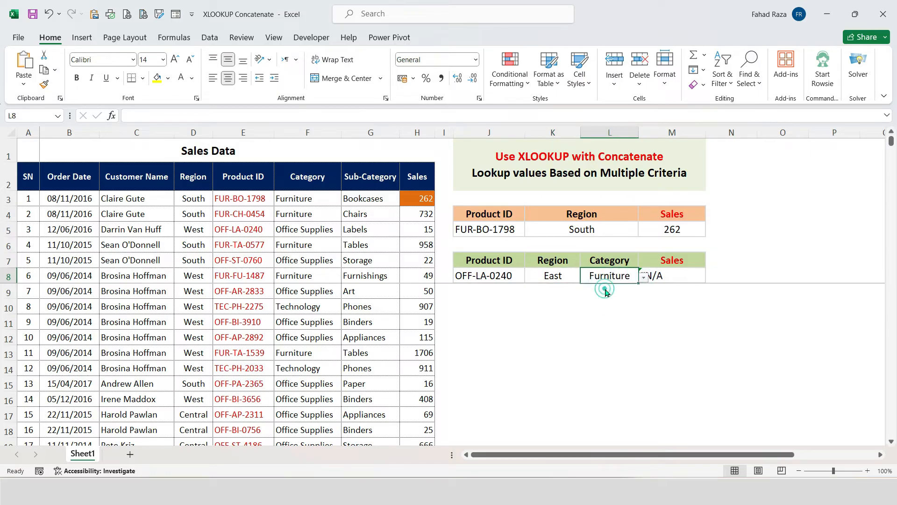
# Set the second lookup's region in K8 to West and its category in L8 to Office Supplies.
pyautogui.click(571, 276)
pyautogui.click(586, 279)
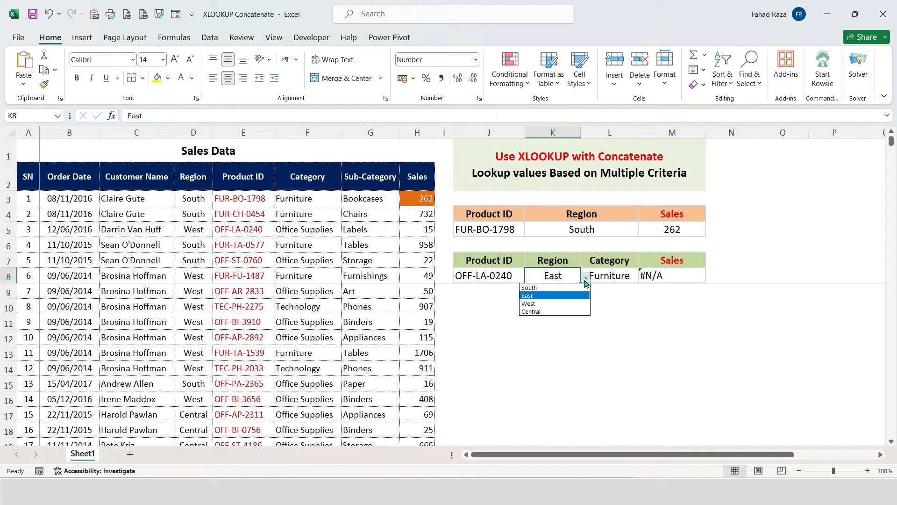
pyautogui.click(545, 303)
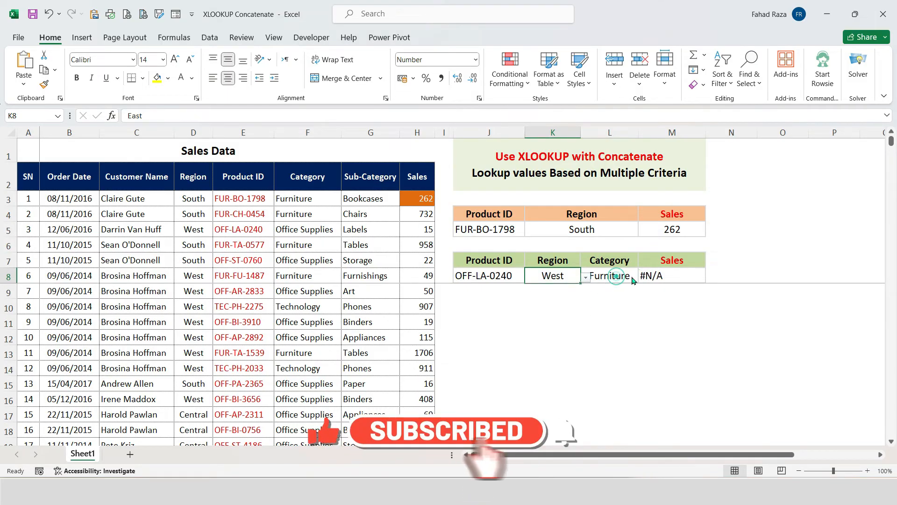
pyautogui.click(634, 280)
pyautogui.click(643, 278)
pyautogui.click(618, 295)
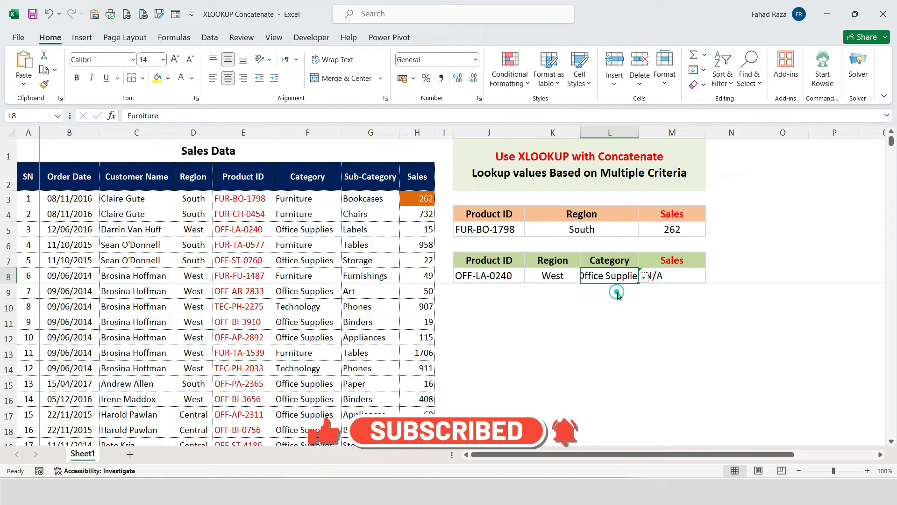
# Centre the Sales result in M8 and autofit column L to its category text.
pyautogui.click(687, 275)
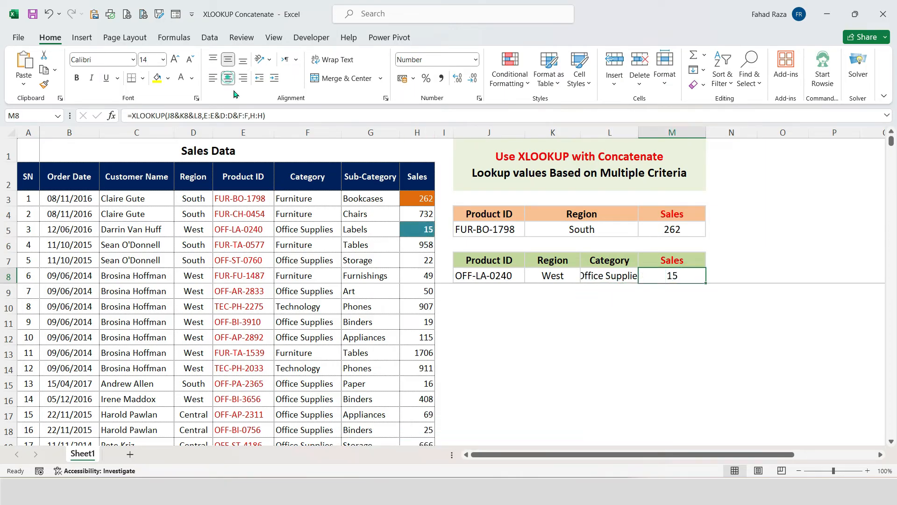
pyautogui.doubleClick(637, 133)
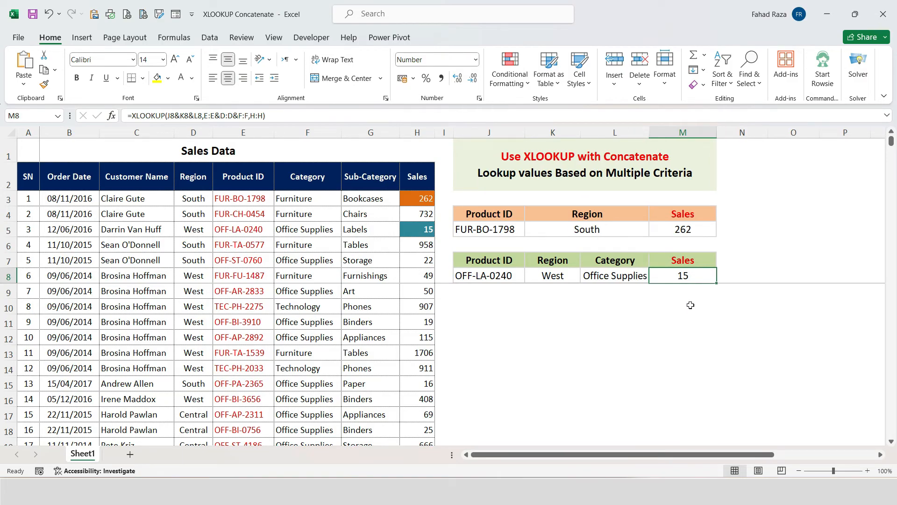